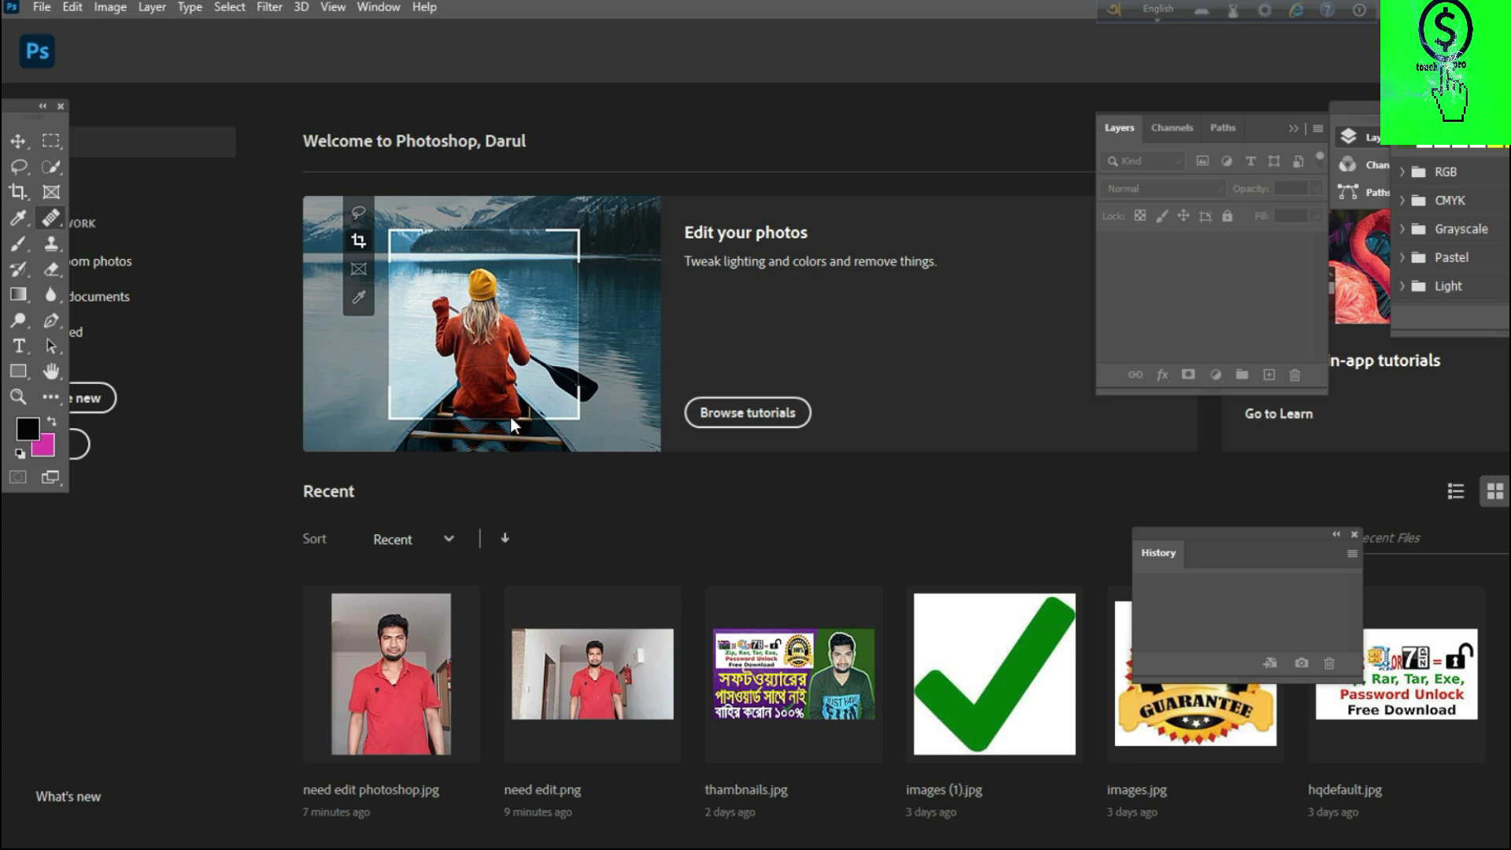
Open need edit photoshop.jpg from Recent and confirm History is ticked in the Window menu.
click(385, 654)
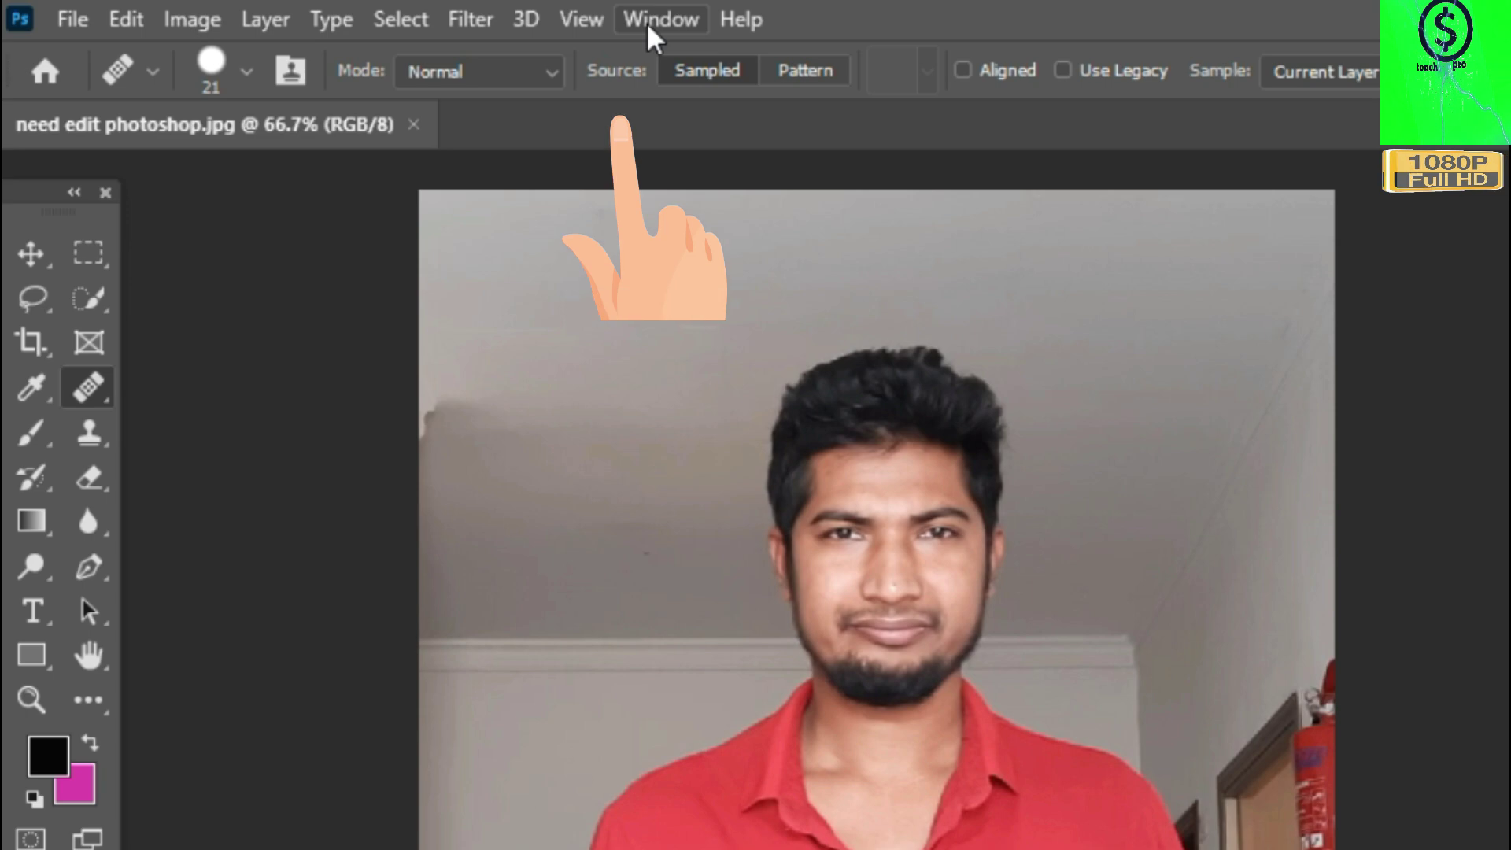
click(378, 7)
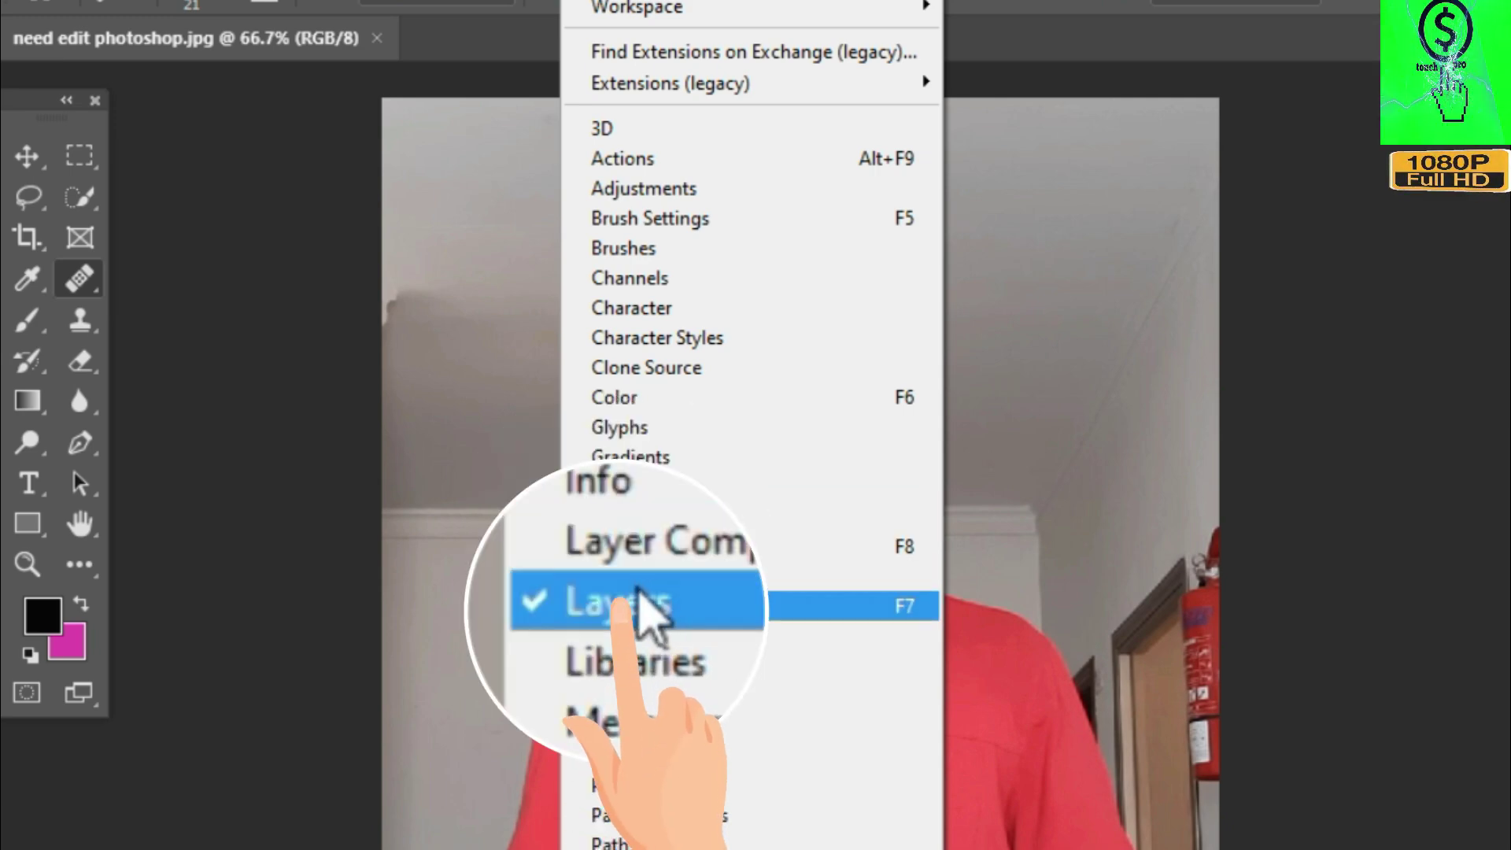
Dismiss the Window menu by clicking the empty workspace, leaving the portrait with its Layers and History panels.
click(1319, 447)
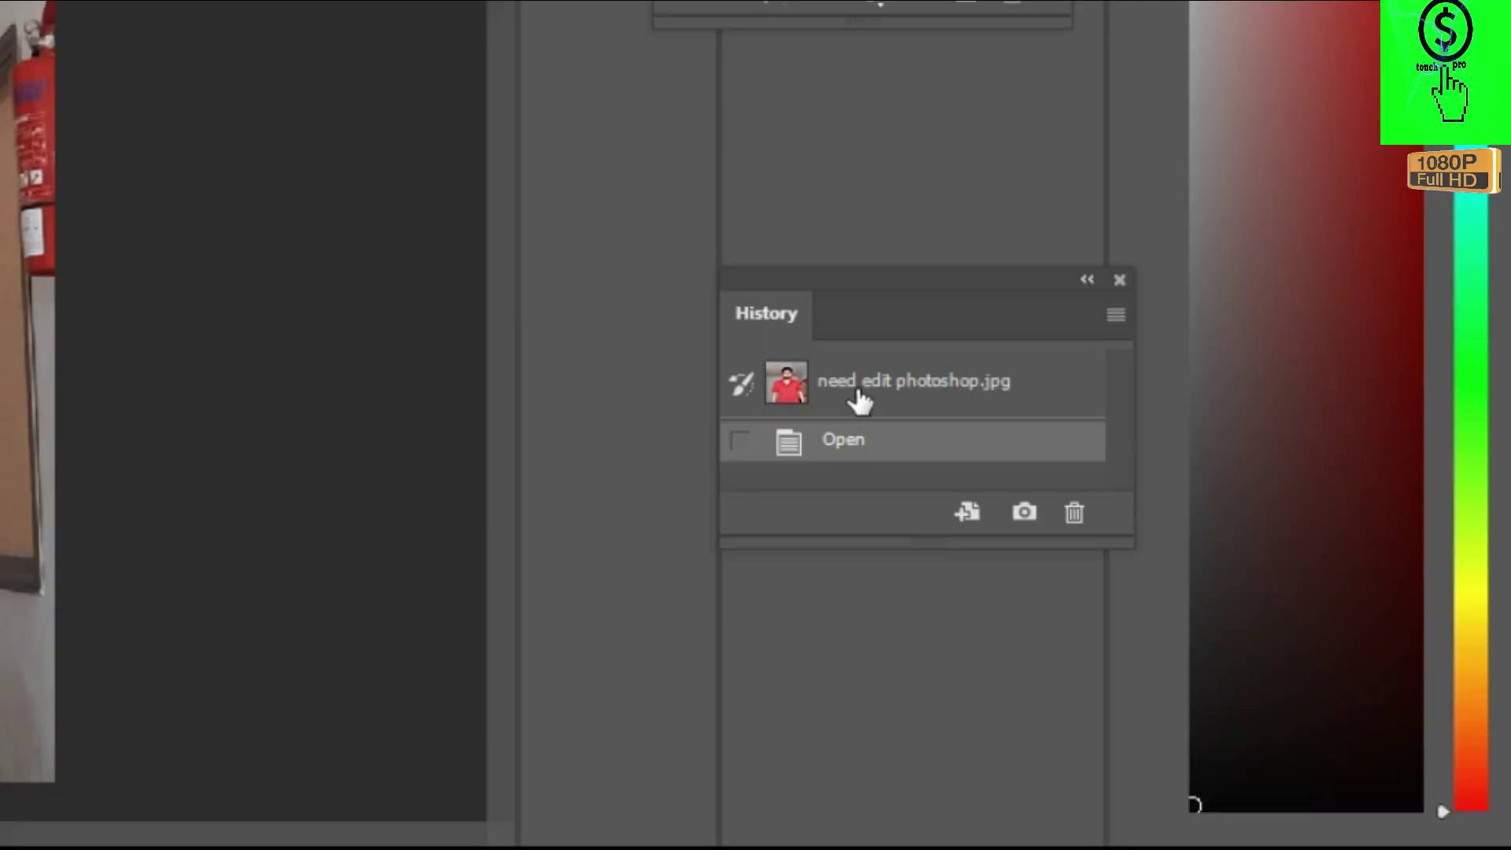
click(1209, 597)
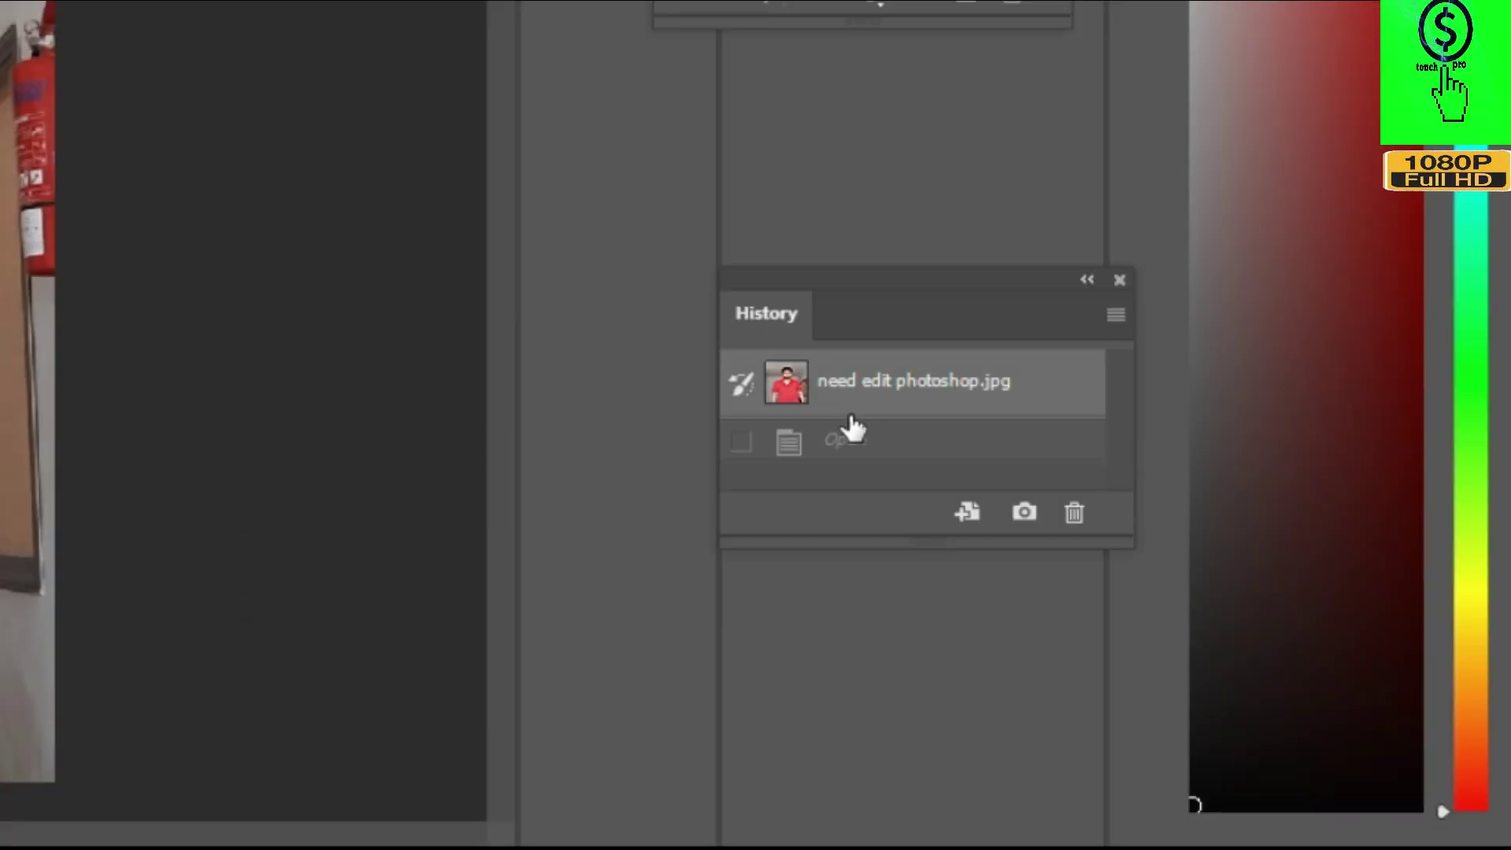
click(850, 441)
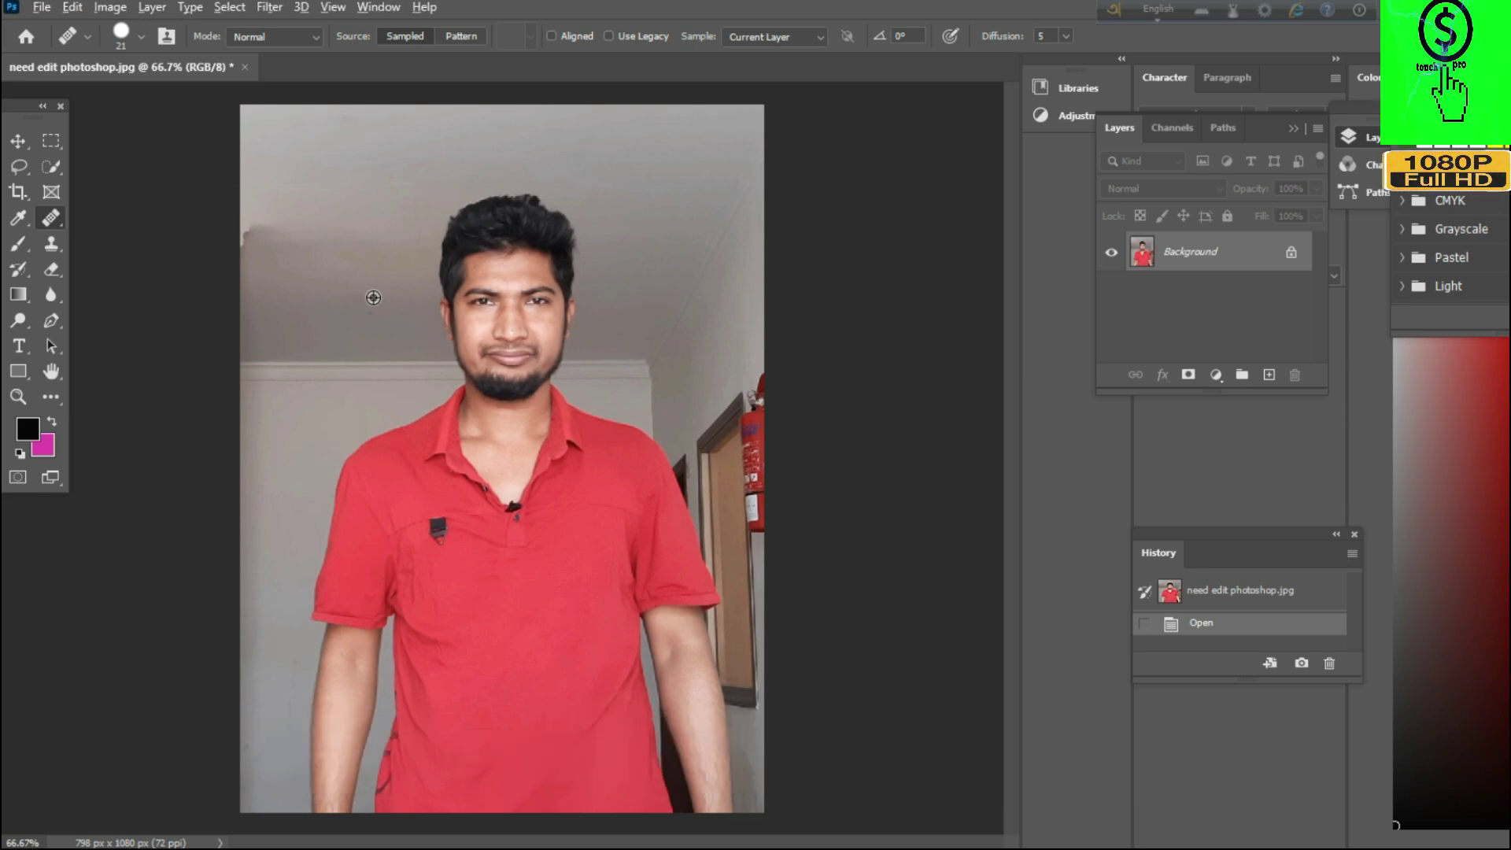
Zoom the canvas to about 157% and pan until the man's face is centred.
scroll(373, 298, up, 5)
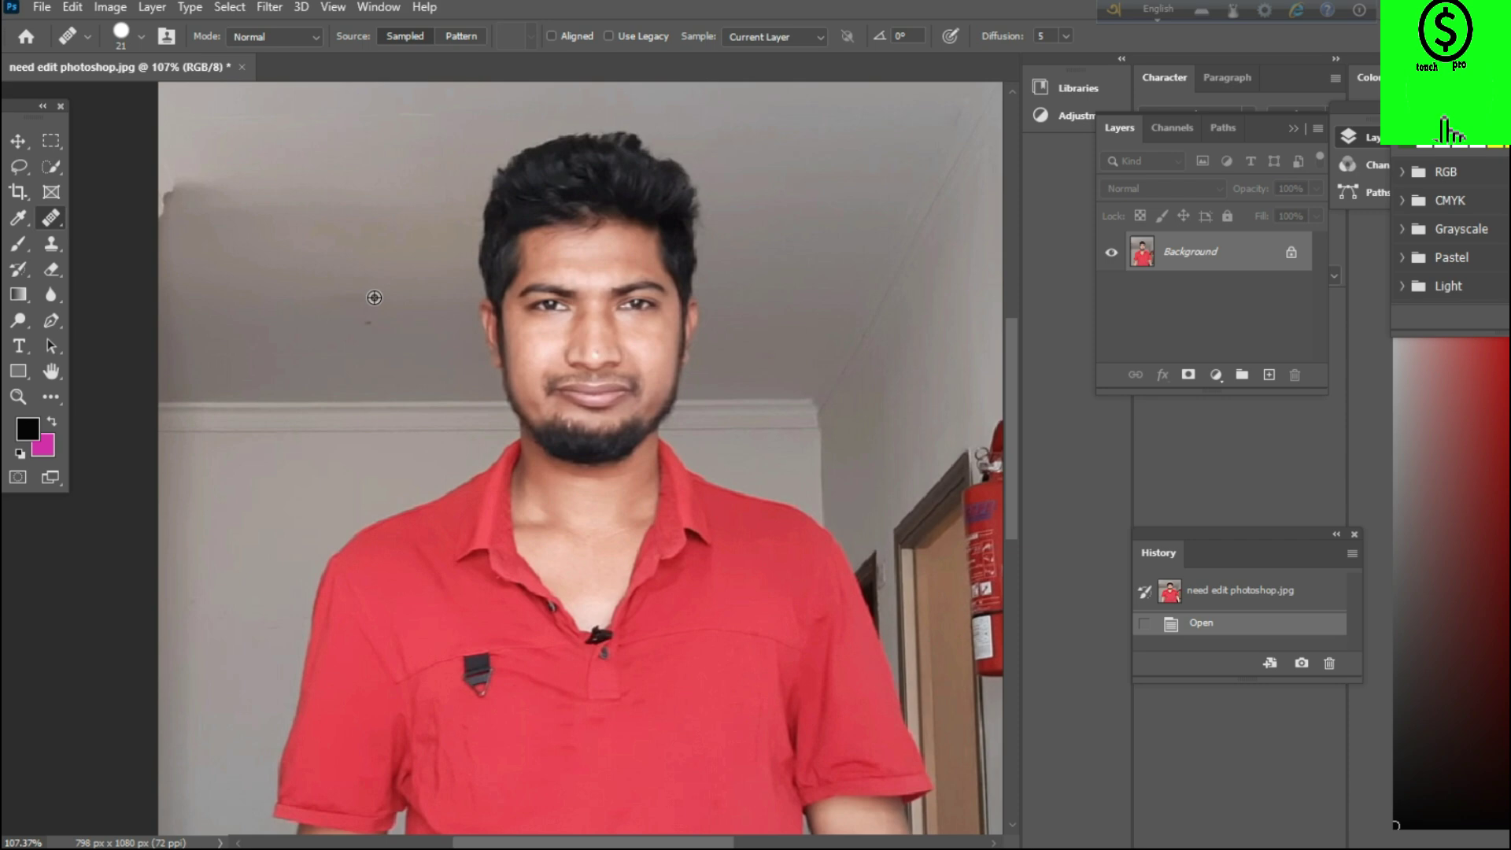
scroll(374, 297, down, 3)
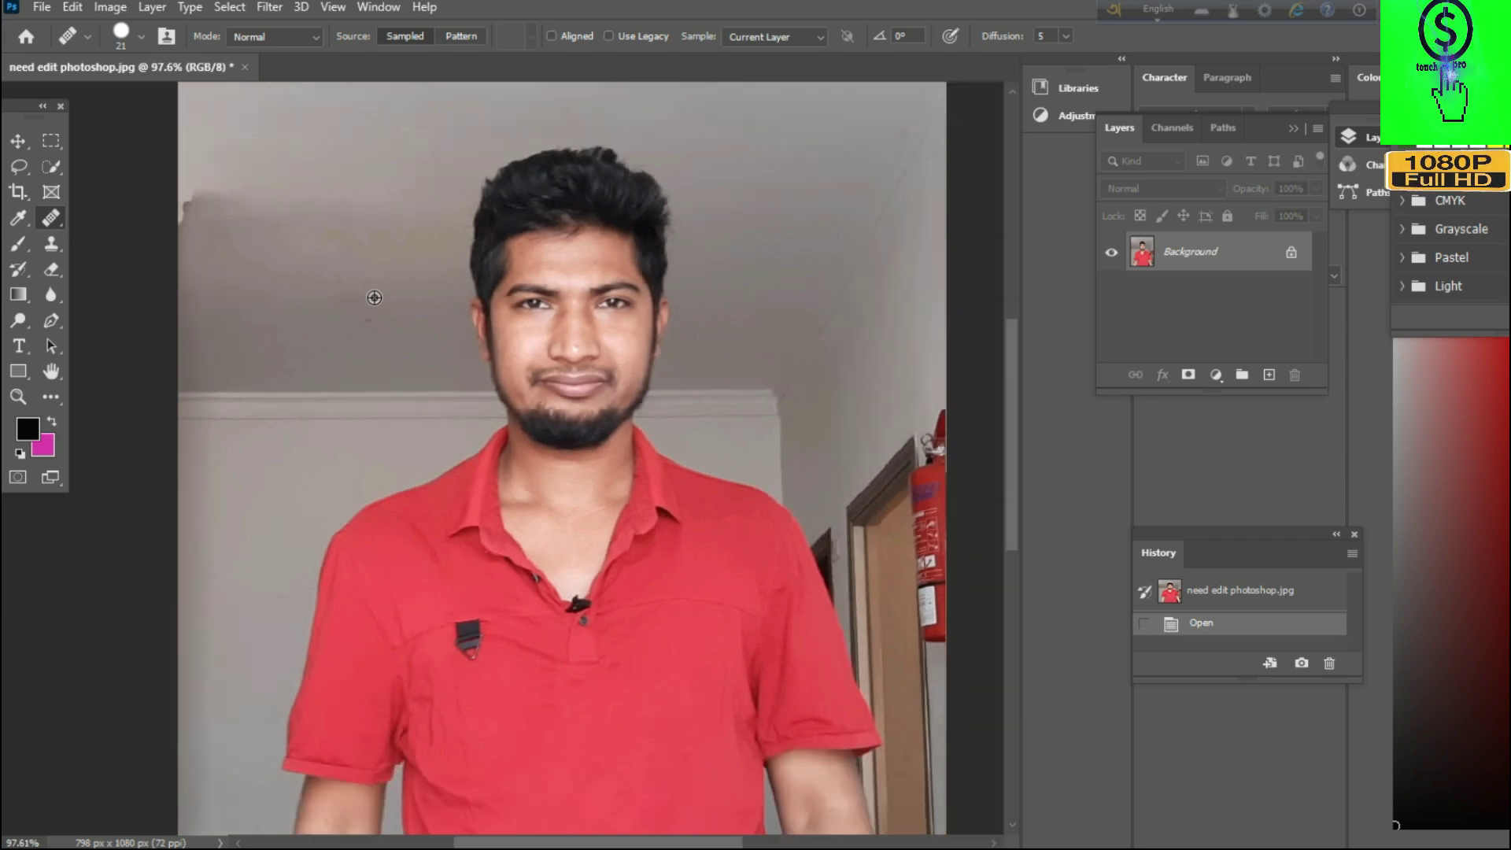
scroll(374, 297, up, 4)
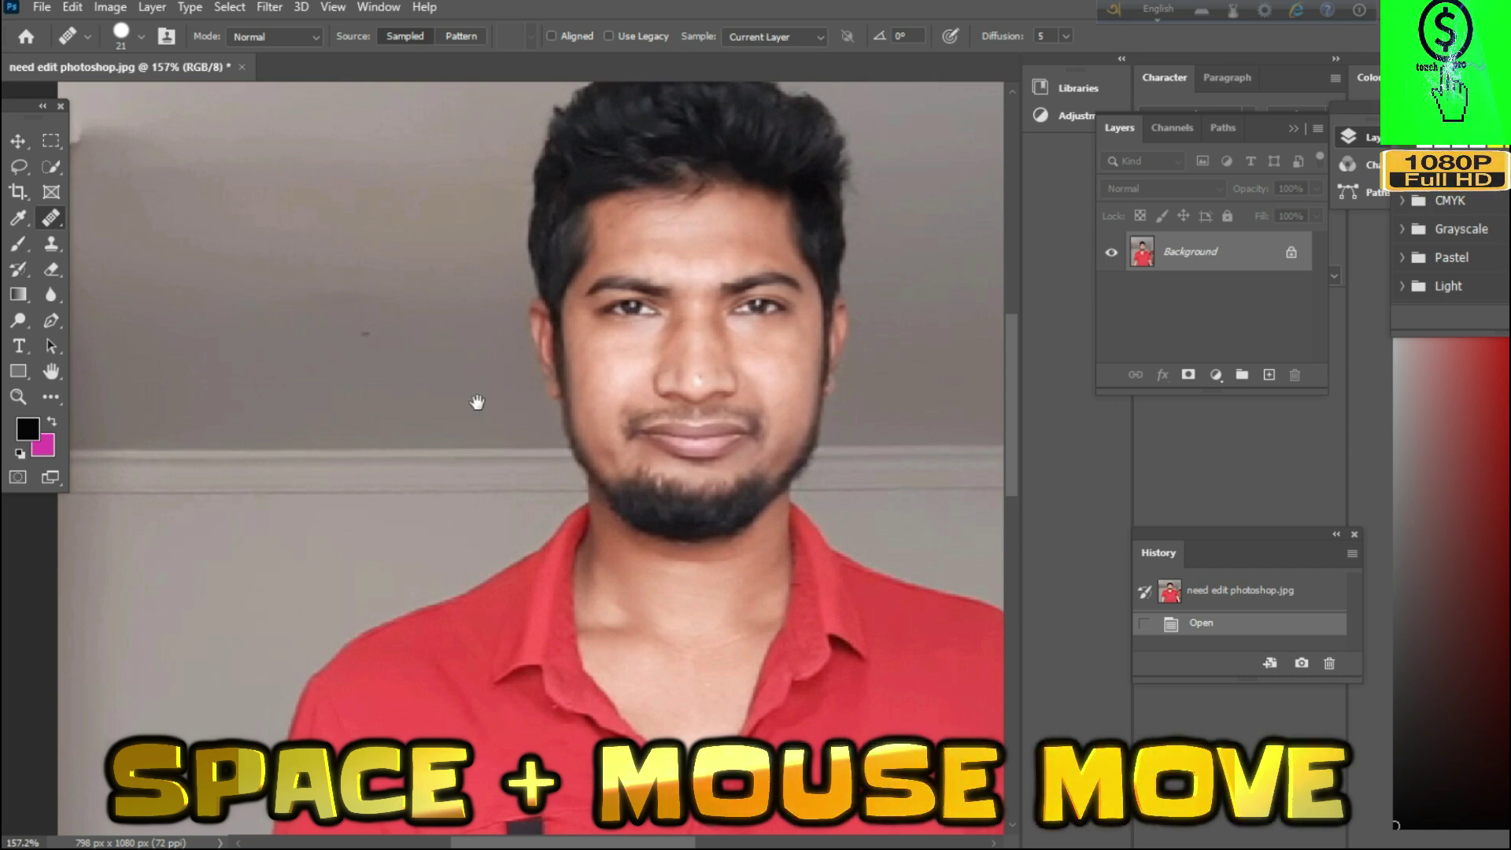
drag(712, 415, 554, 472)
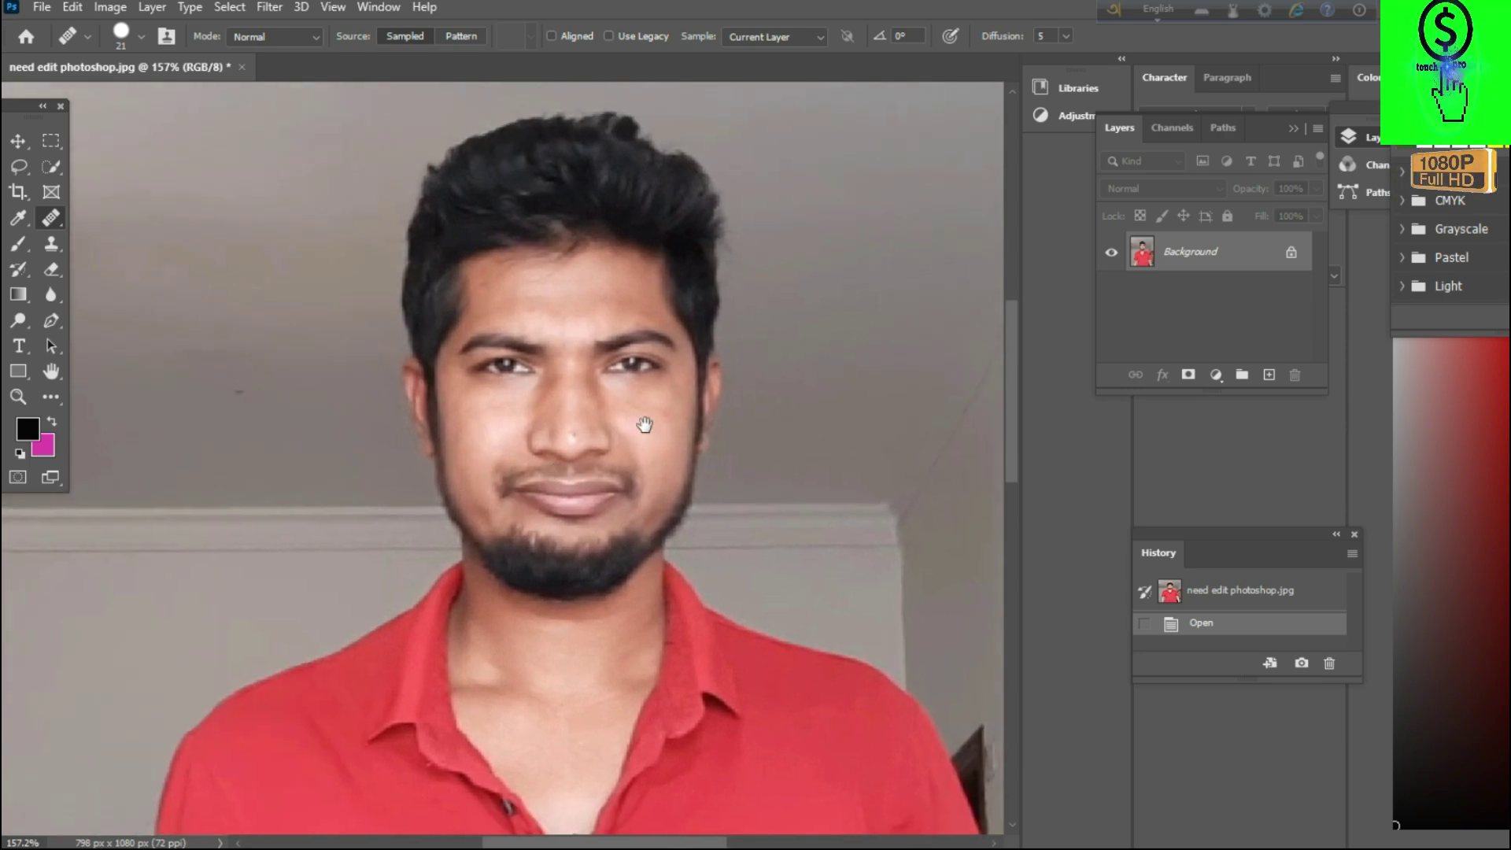
drag(644, 425, 625, 477)
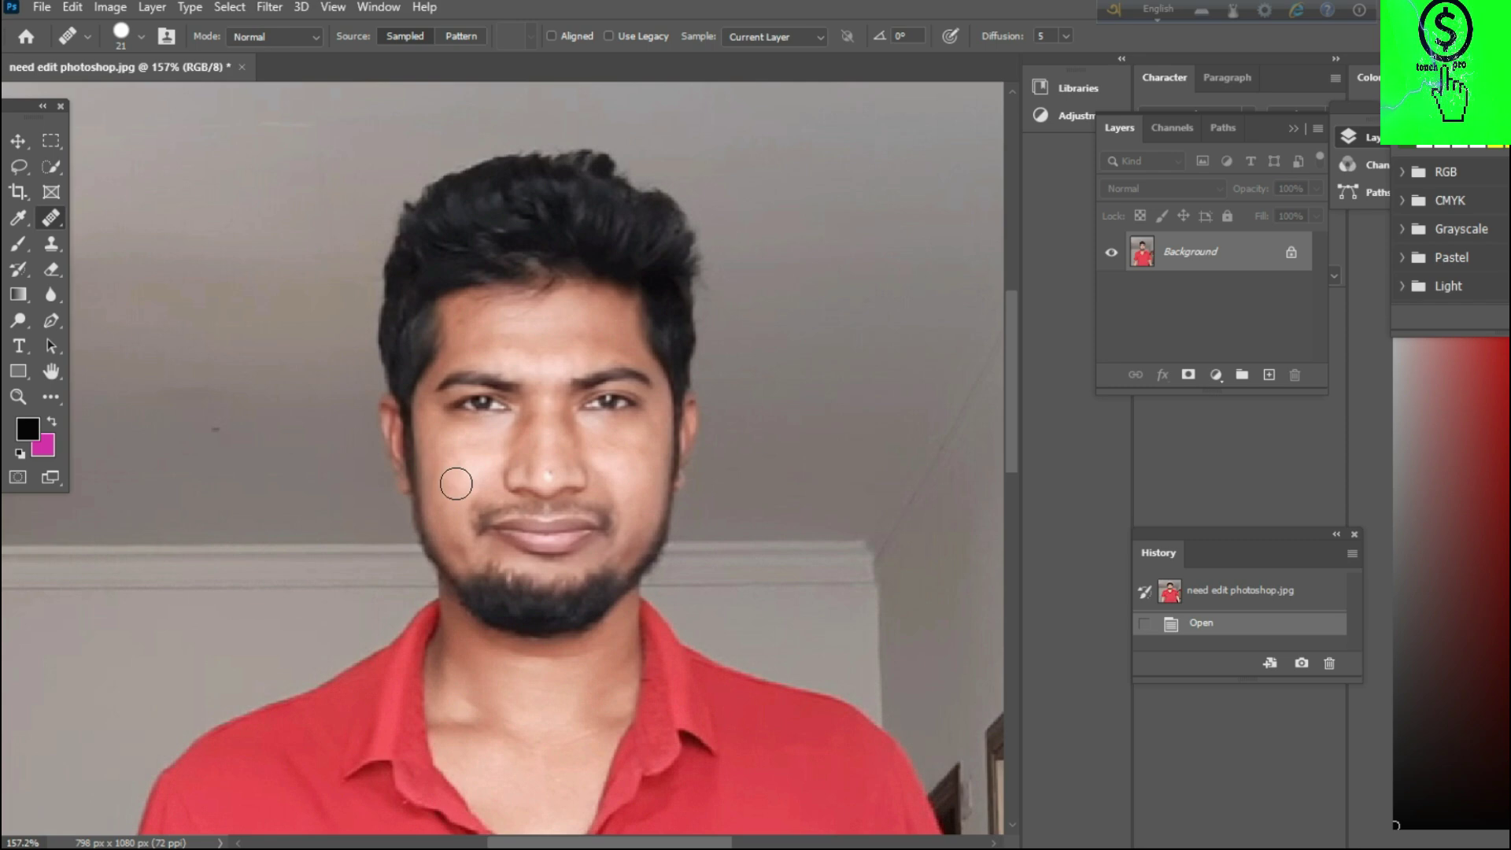
scroll(496, 512, up, 2)
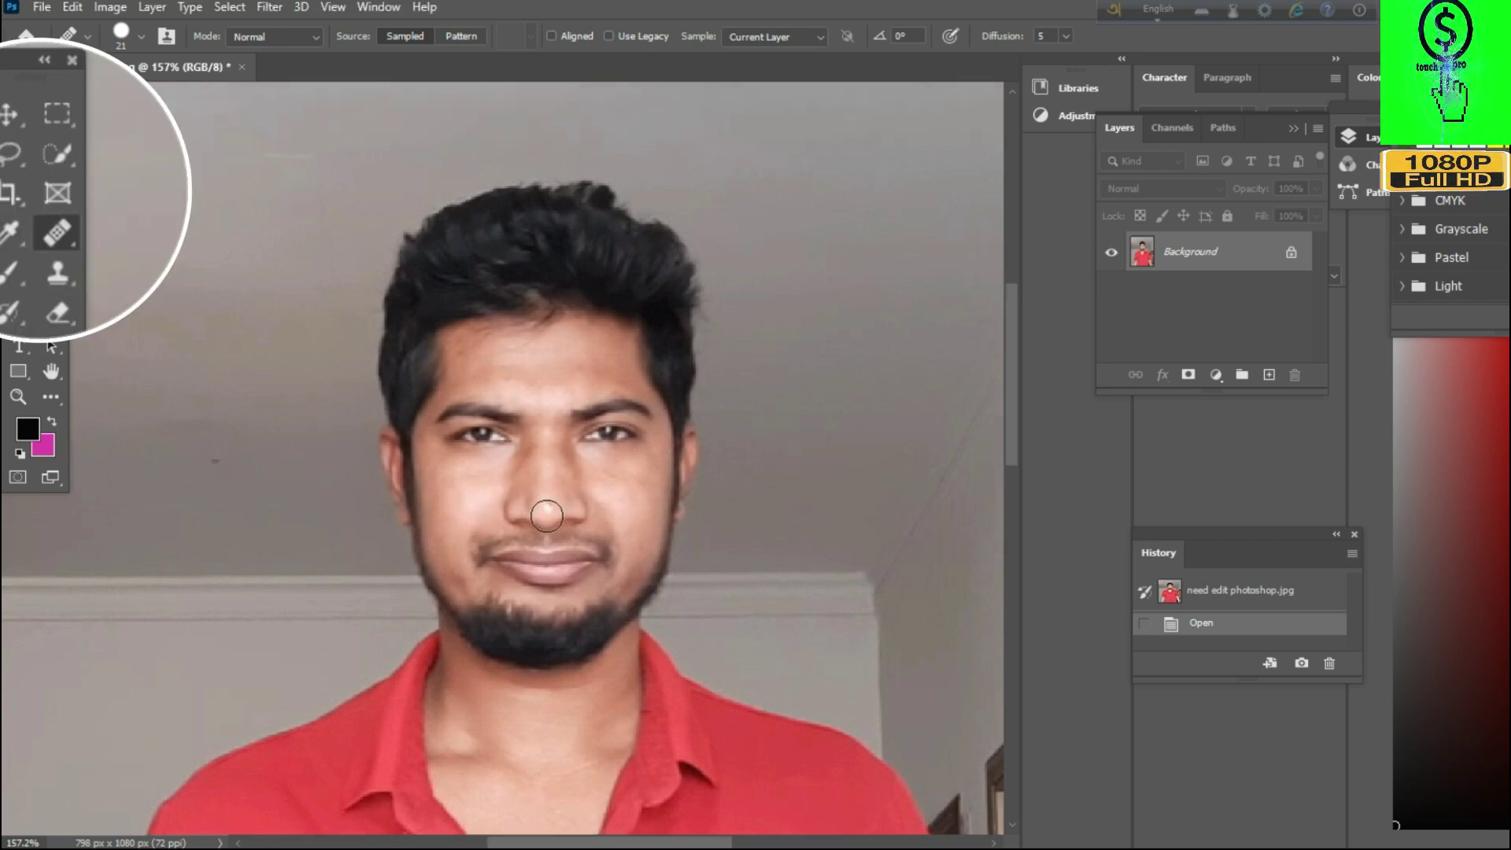
Zoom in further and set the Spot Healing Brush size to 7 px.
scroll(550, 519, up, 2)
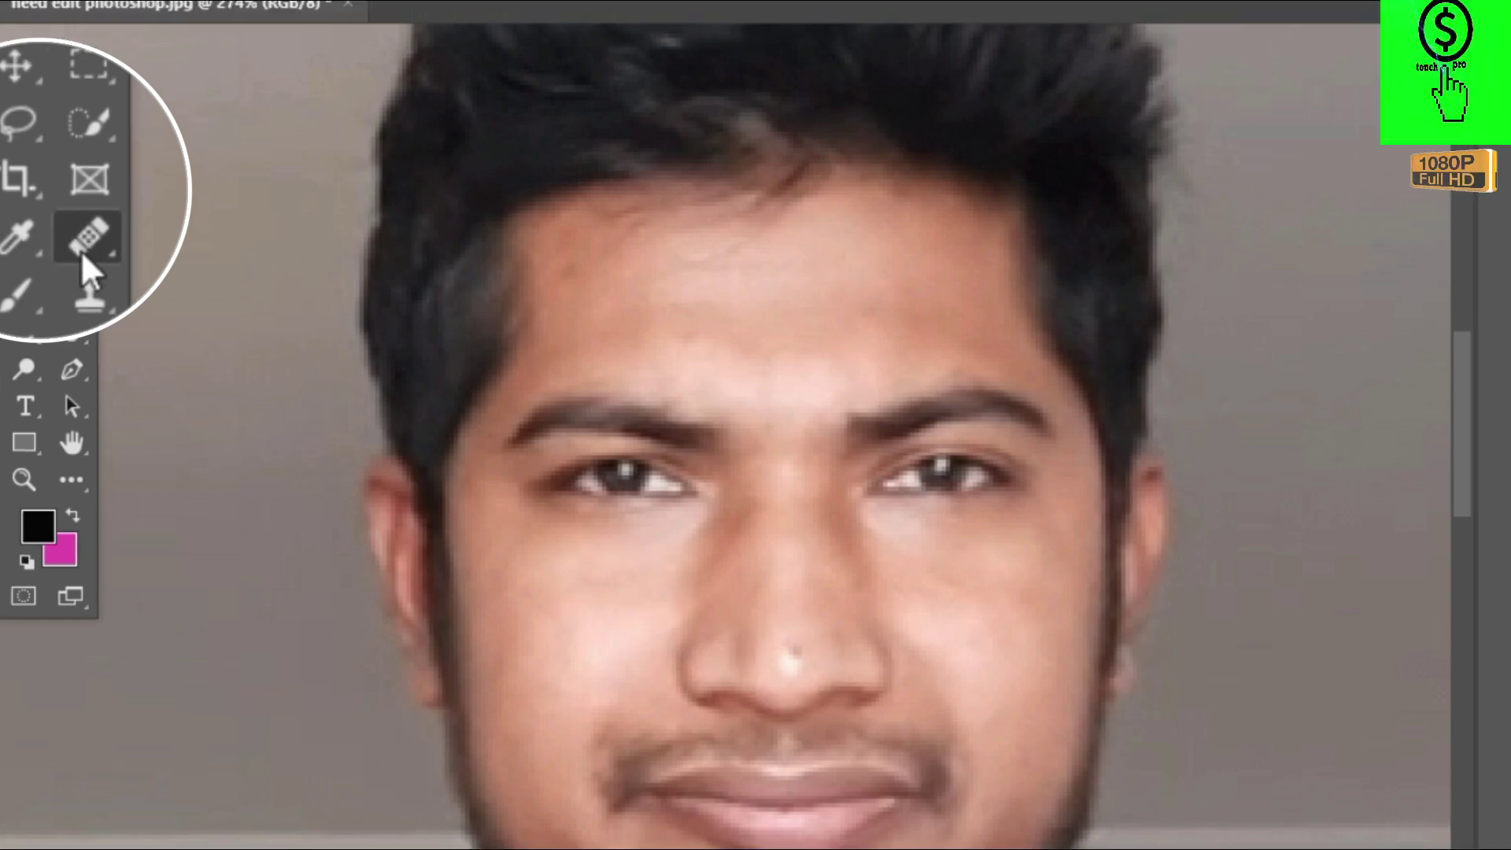
right_click(567, 611)
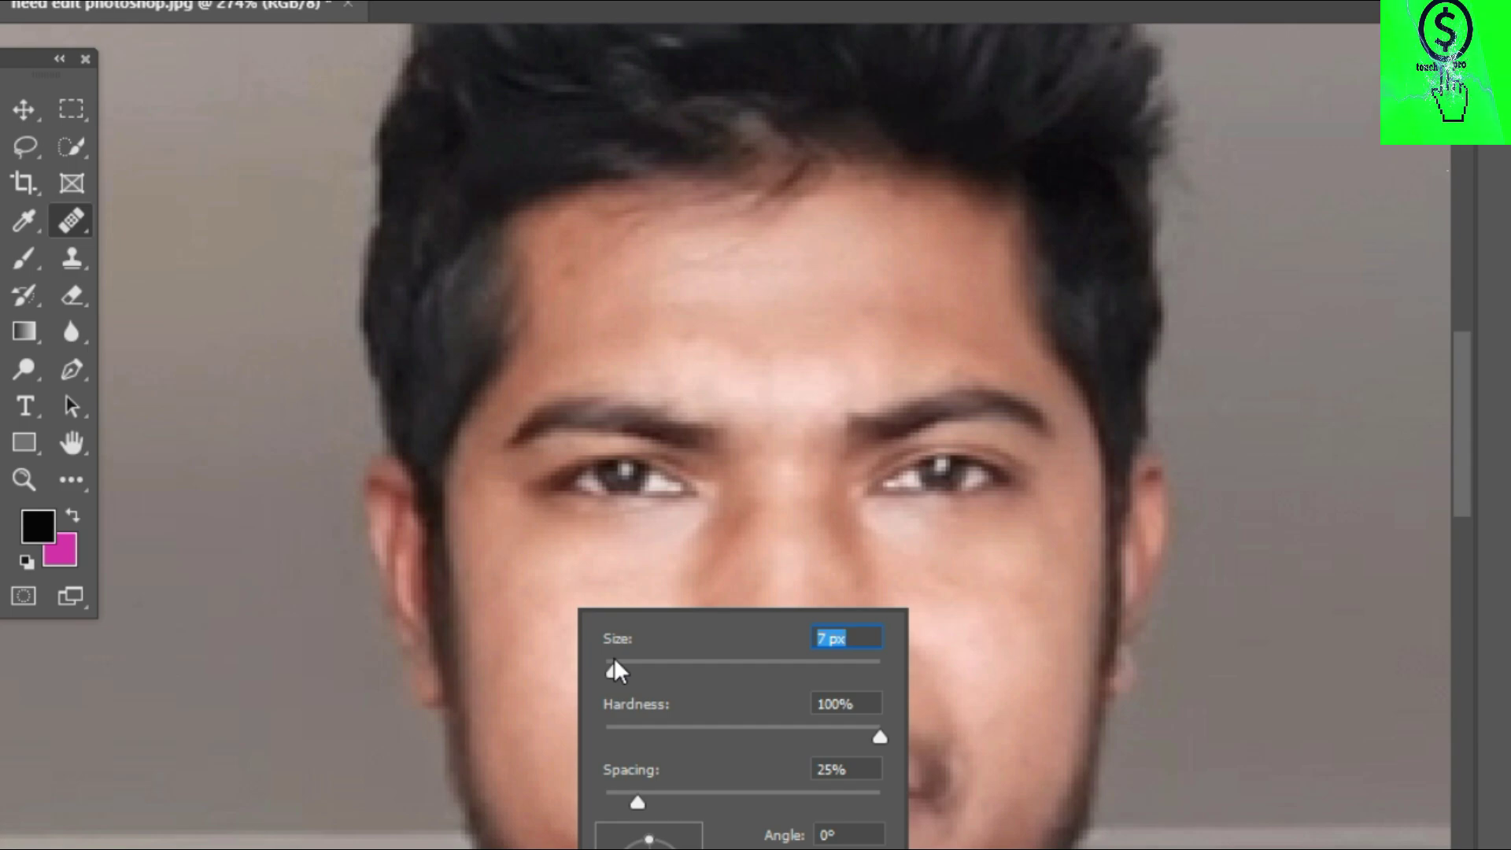
key(Return)
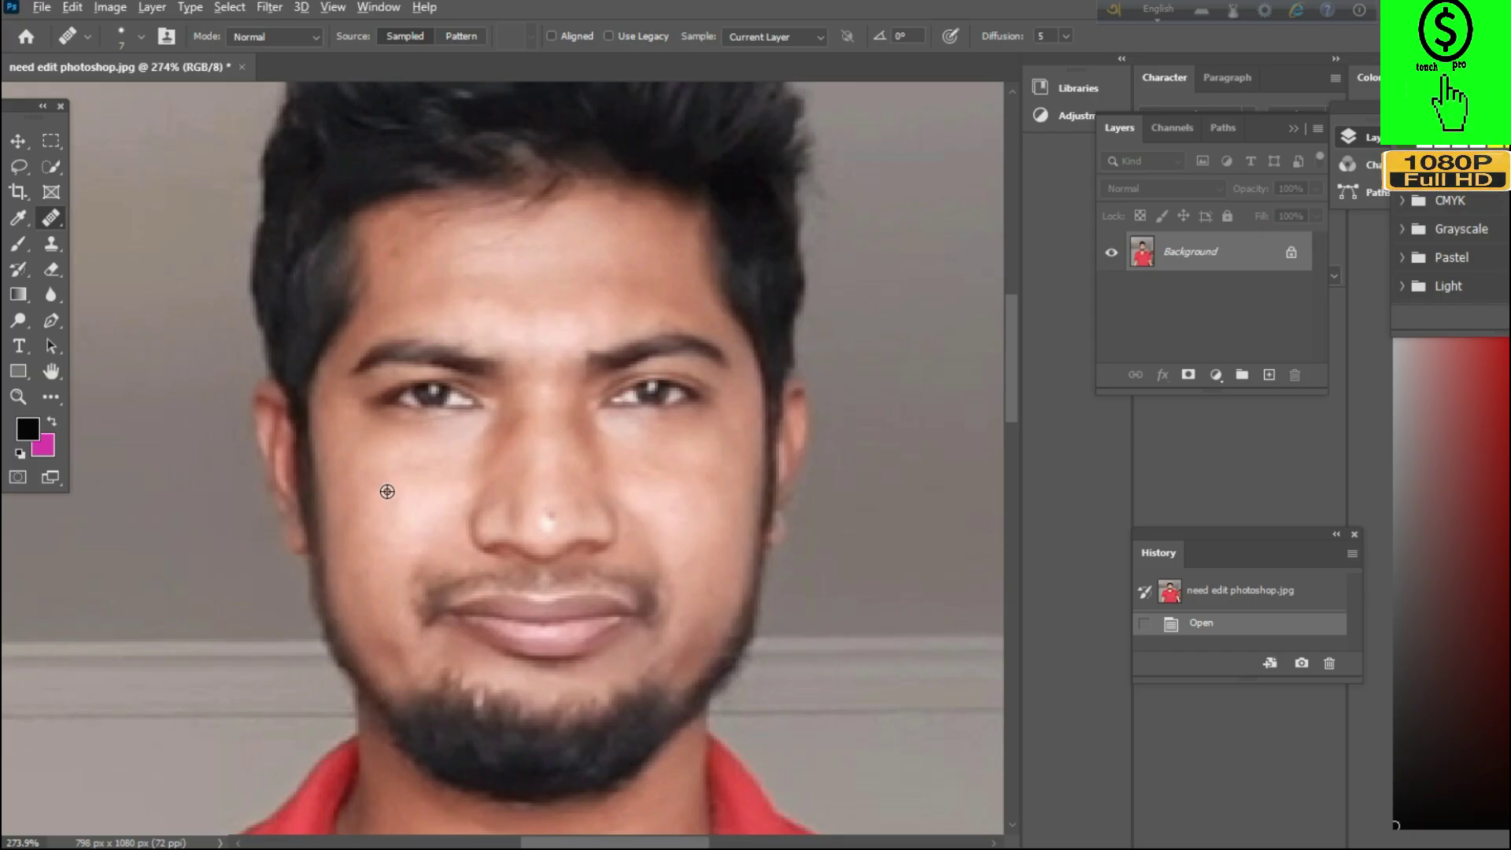
Heal three blemishes on the nose with small Healing Brush dabs.
click(548, 513)
click(543, 521)
click(540, 528)
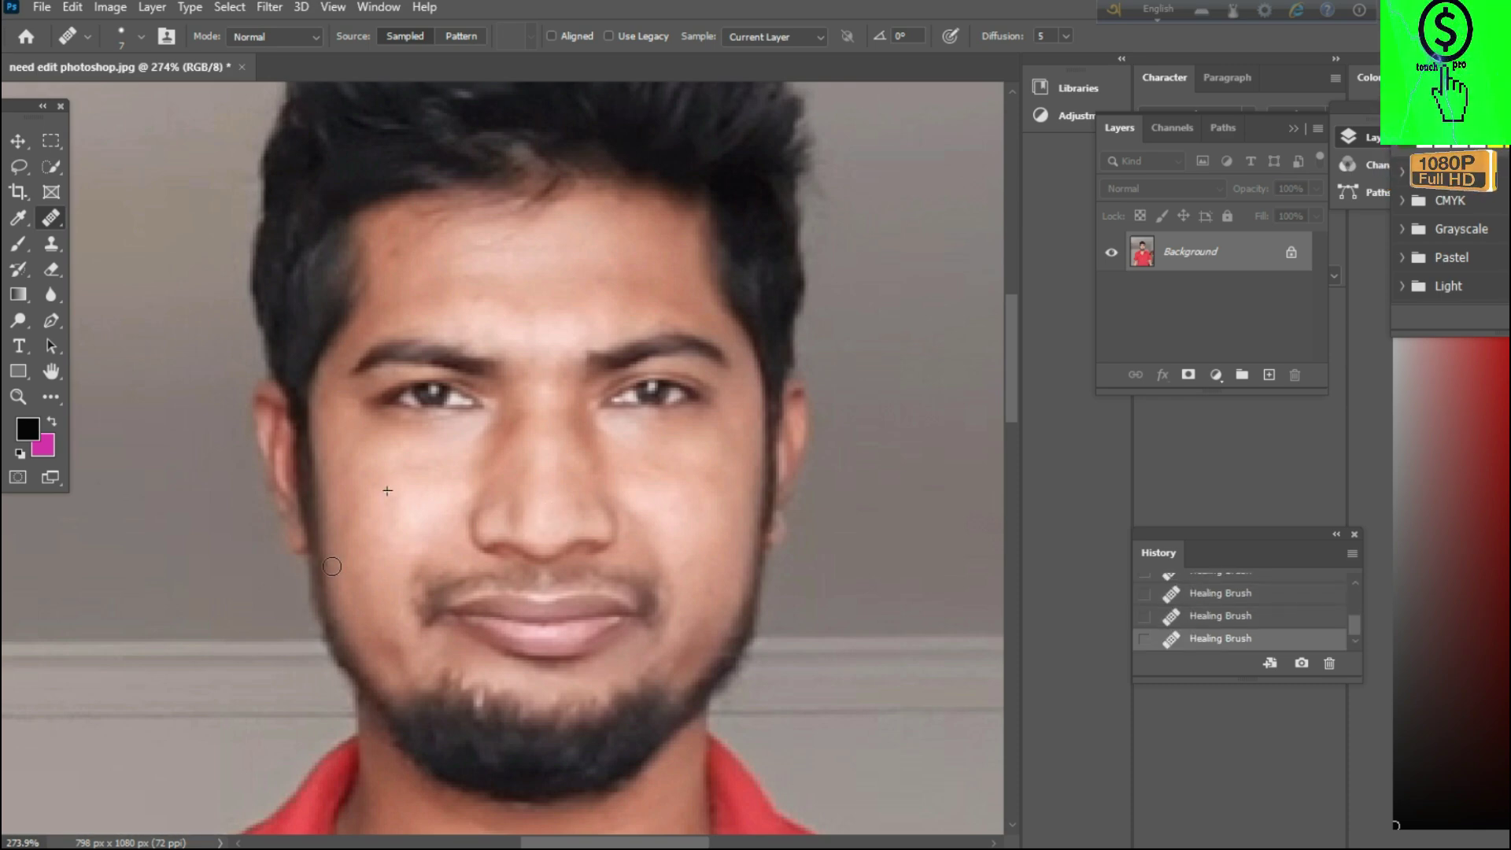
Paint a 35 px healing stroke along the jaw on the right of the face.
scroll(425, 529, down, 2)
scroll(480, 534, down, 3)
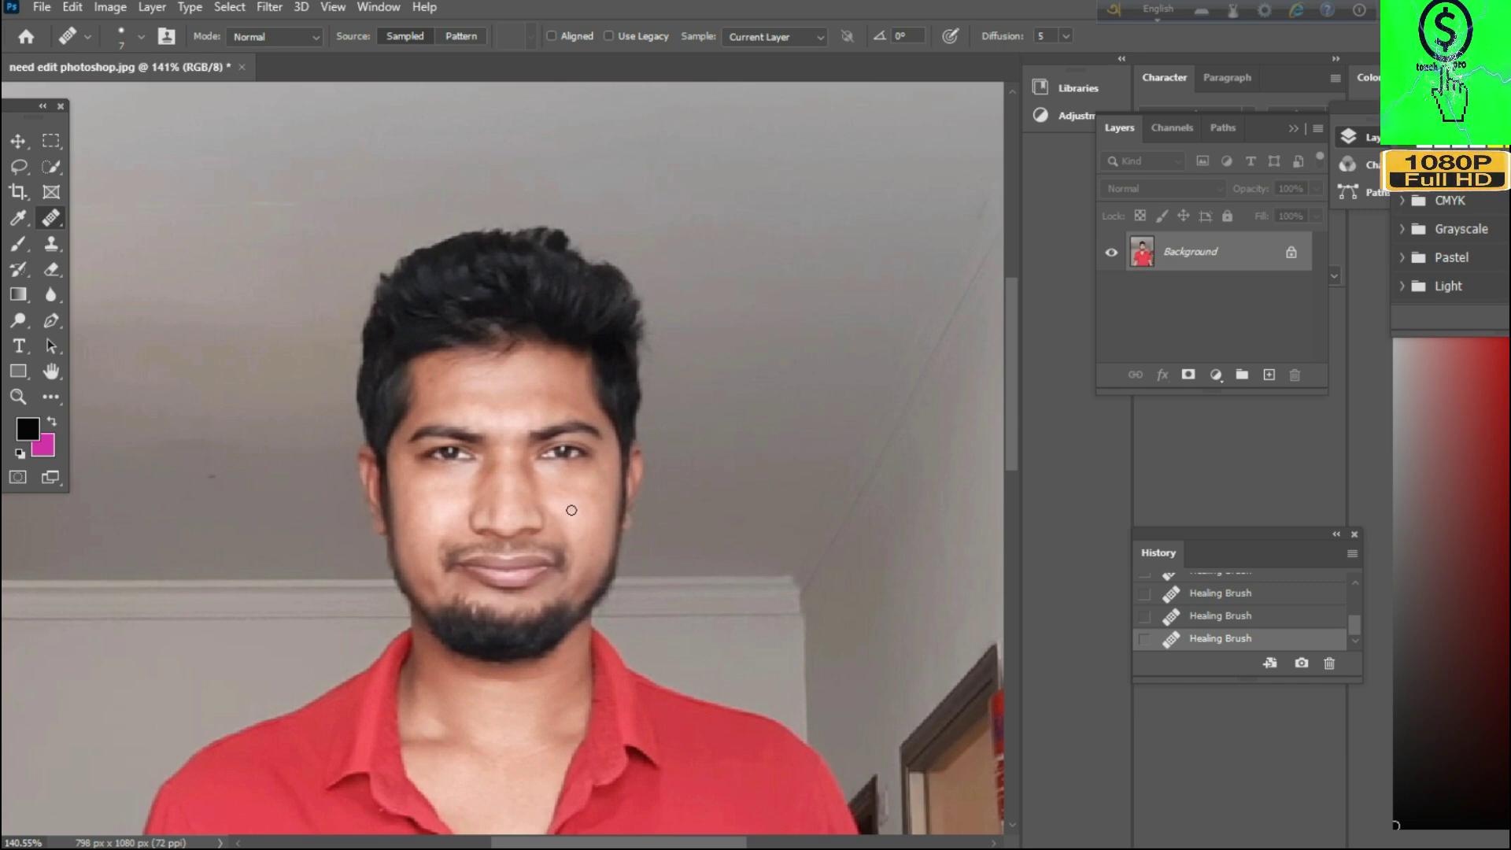
scroll(594, 515, up, 2)
mouse_move(617, 546)
mouse_down()
mouse_move(640, 674)
mouse_move(627, 631)
mouse_move(641, 574)
mouse_move(621, 556)
mouse_move(637, 747)
mouse_move(594, 587)
mouse_move(635, 639)
mouse_move(613, 633)
mouse_move(622, 602)
mouse_move(647, 702)
mouse_move(640, 551)
mouse_move(614, 616)
mouse_move(642, 553)
mouse_move(776, 601)
mouse_up()
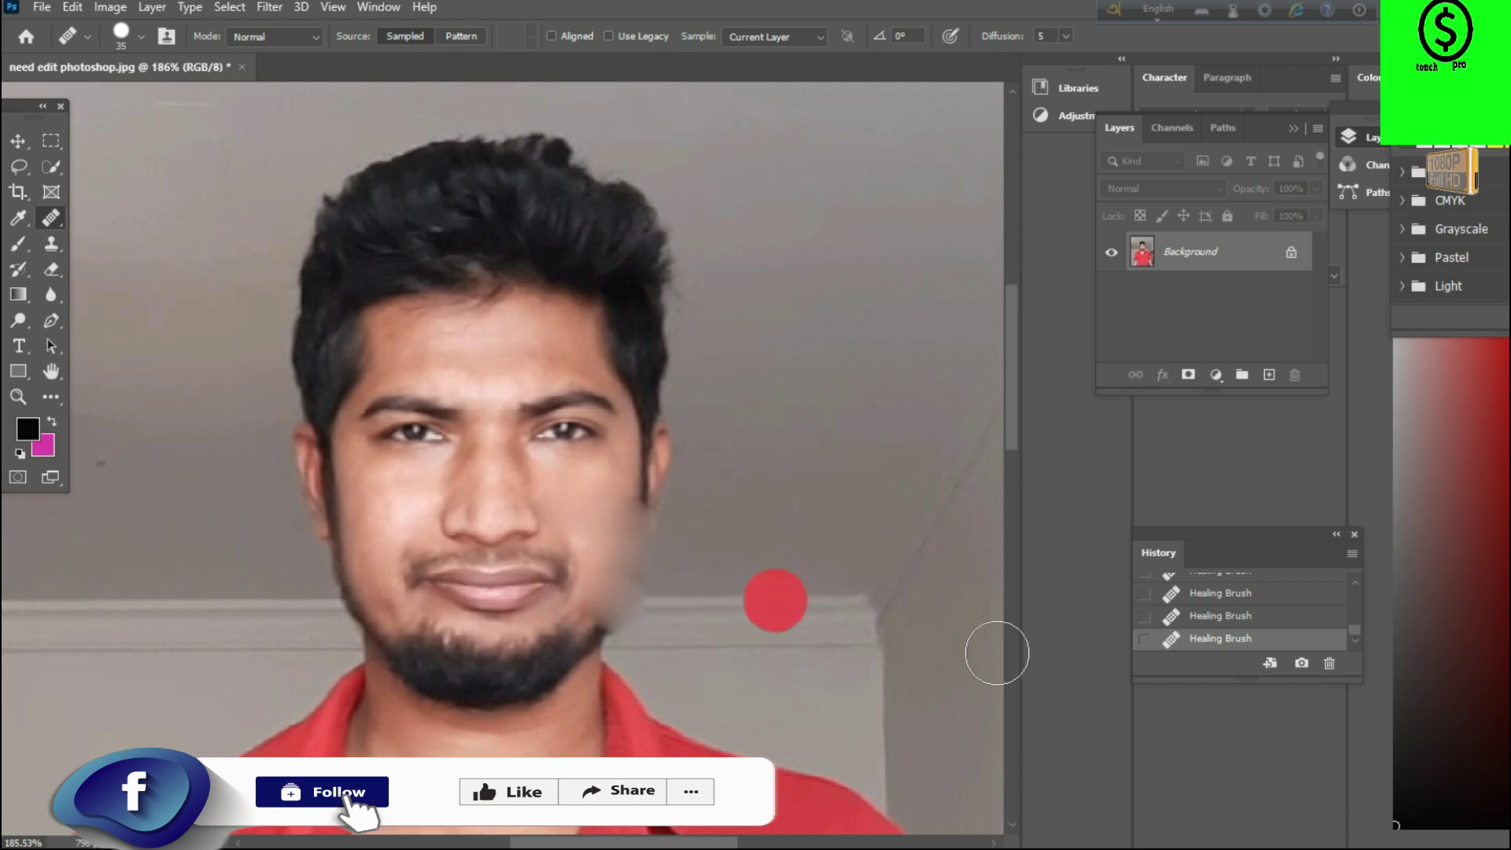
Roll History back two Healing Brush states to undo the jaw stroke, then restore a later state.
click(1202, 621)
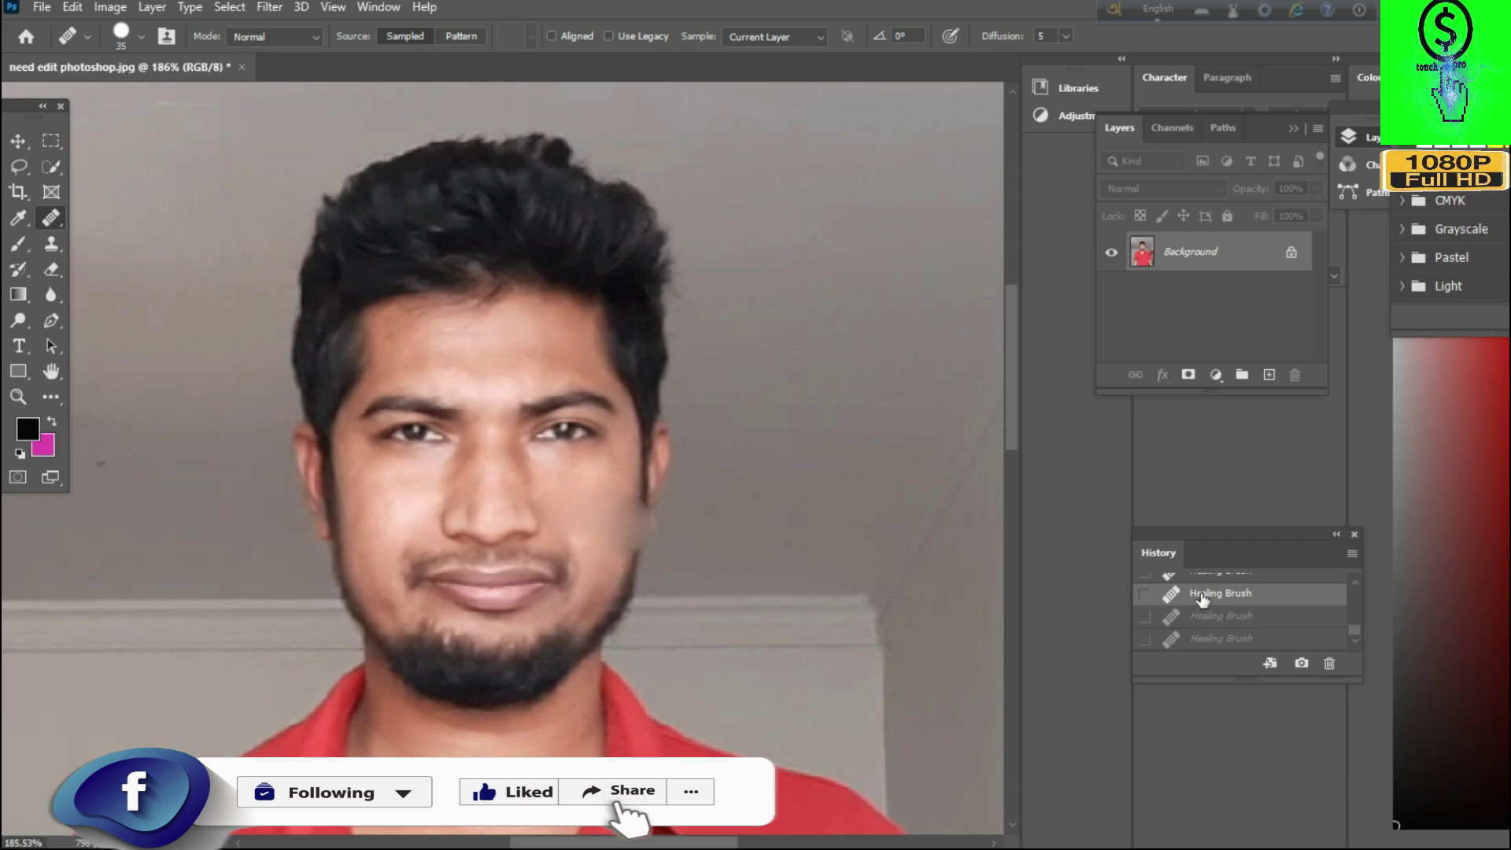
scroll(1201, 606, up, 1)
click(1202, 606)
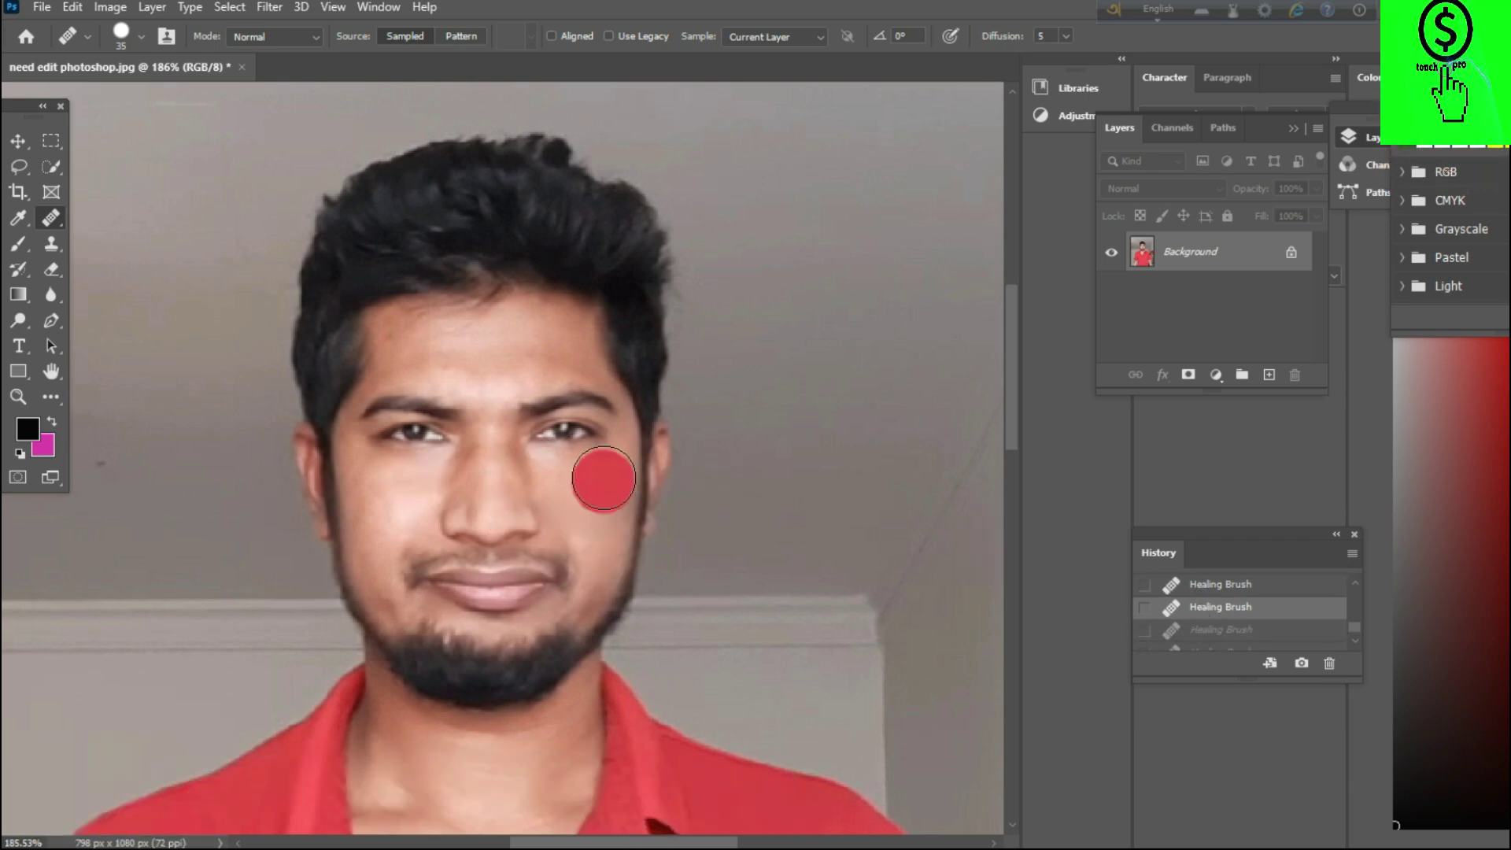
click(1349, 629)
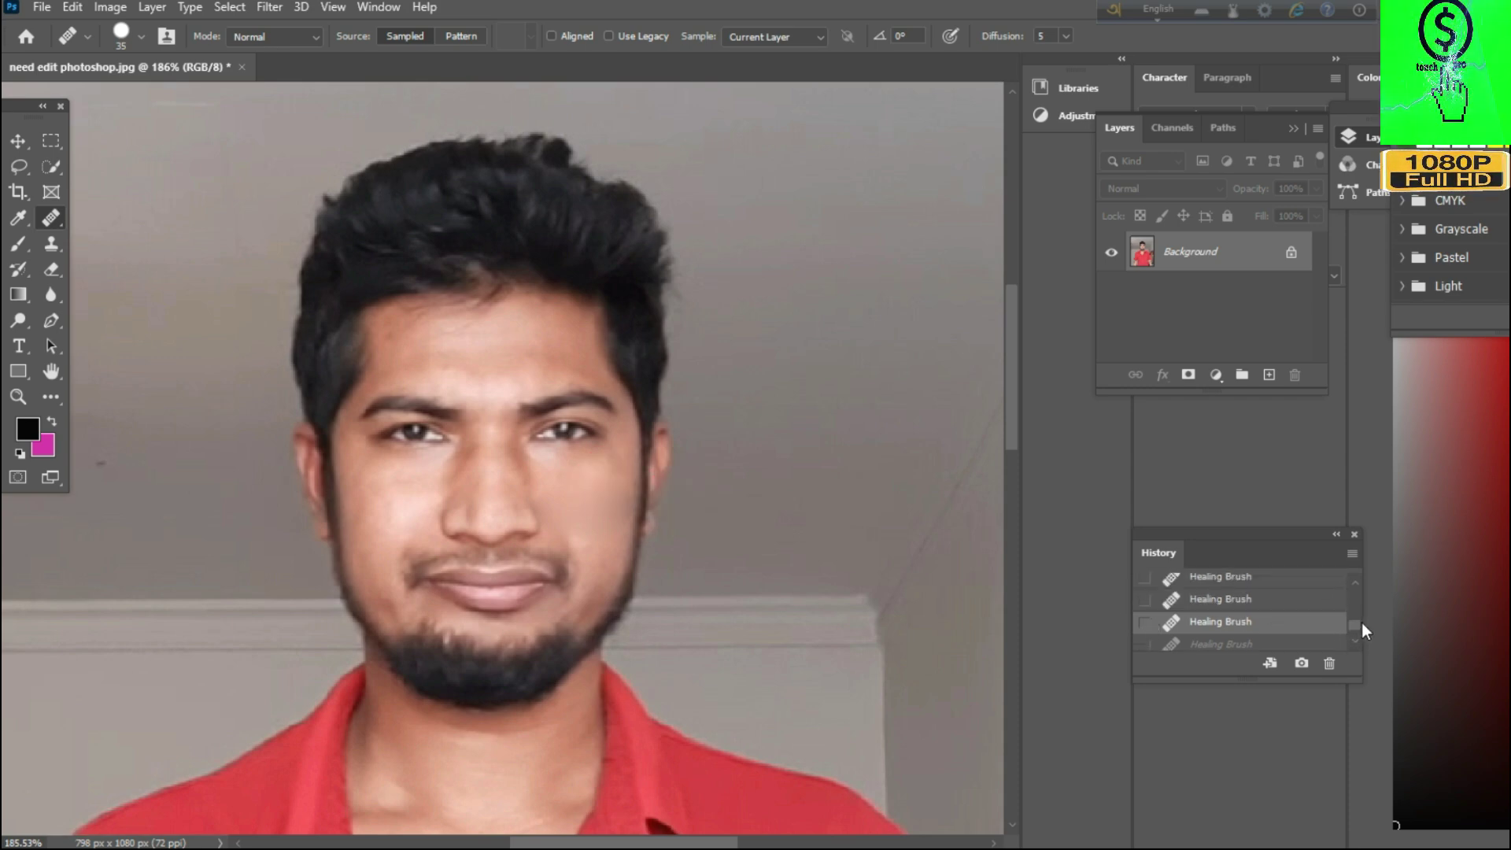
scroll(1362, 619, down, 1)
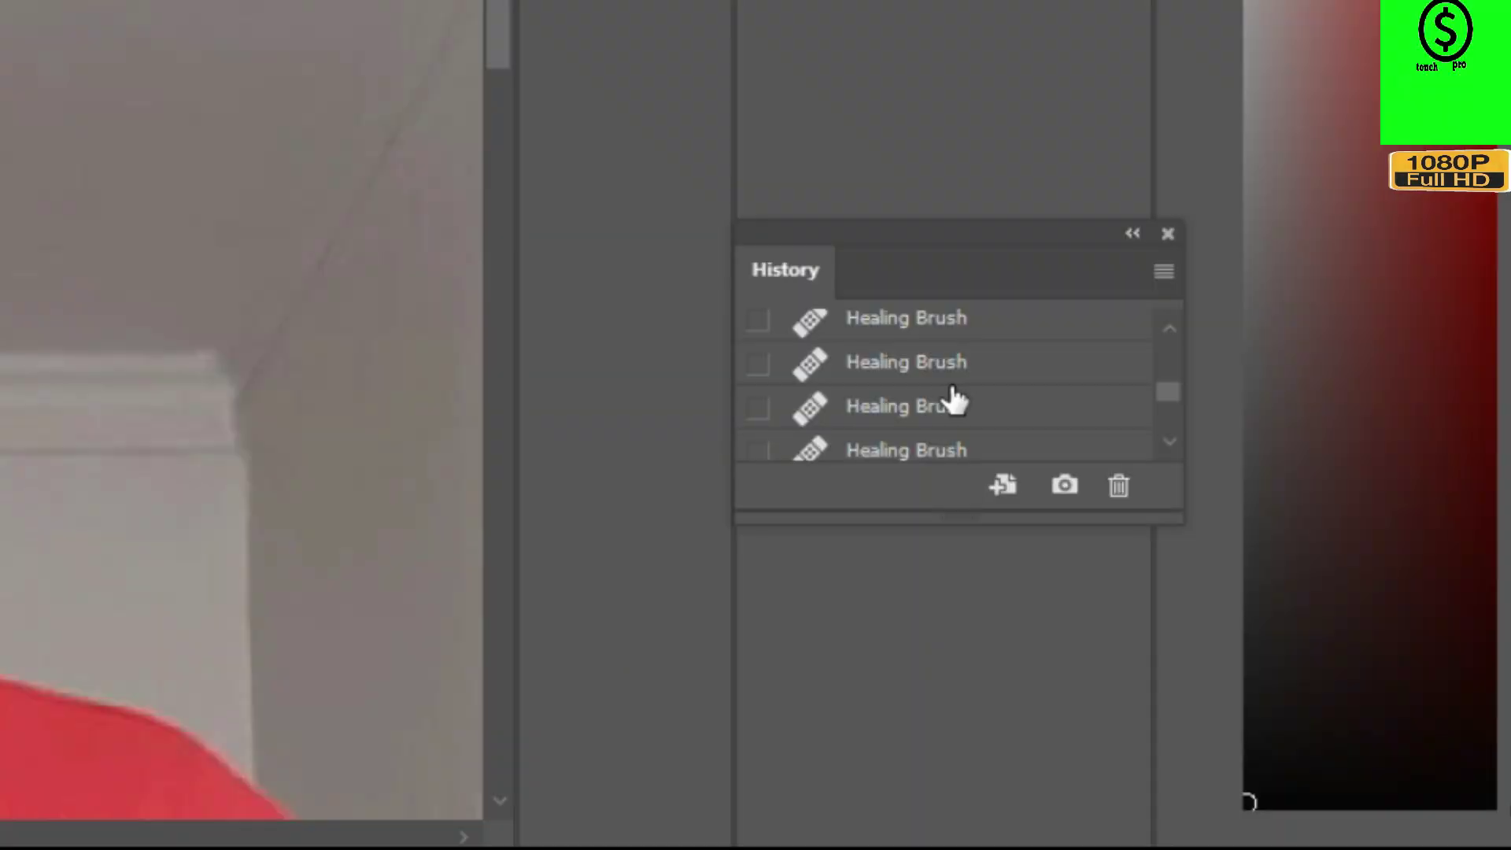
Select the first Healing Brush state directly below Open at the top of the History list.
scroll(1244, 616, down, 1)
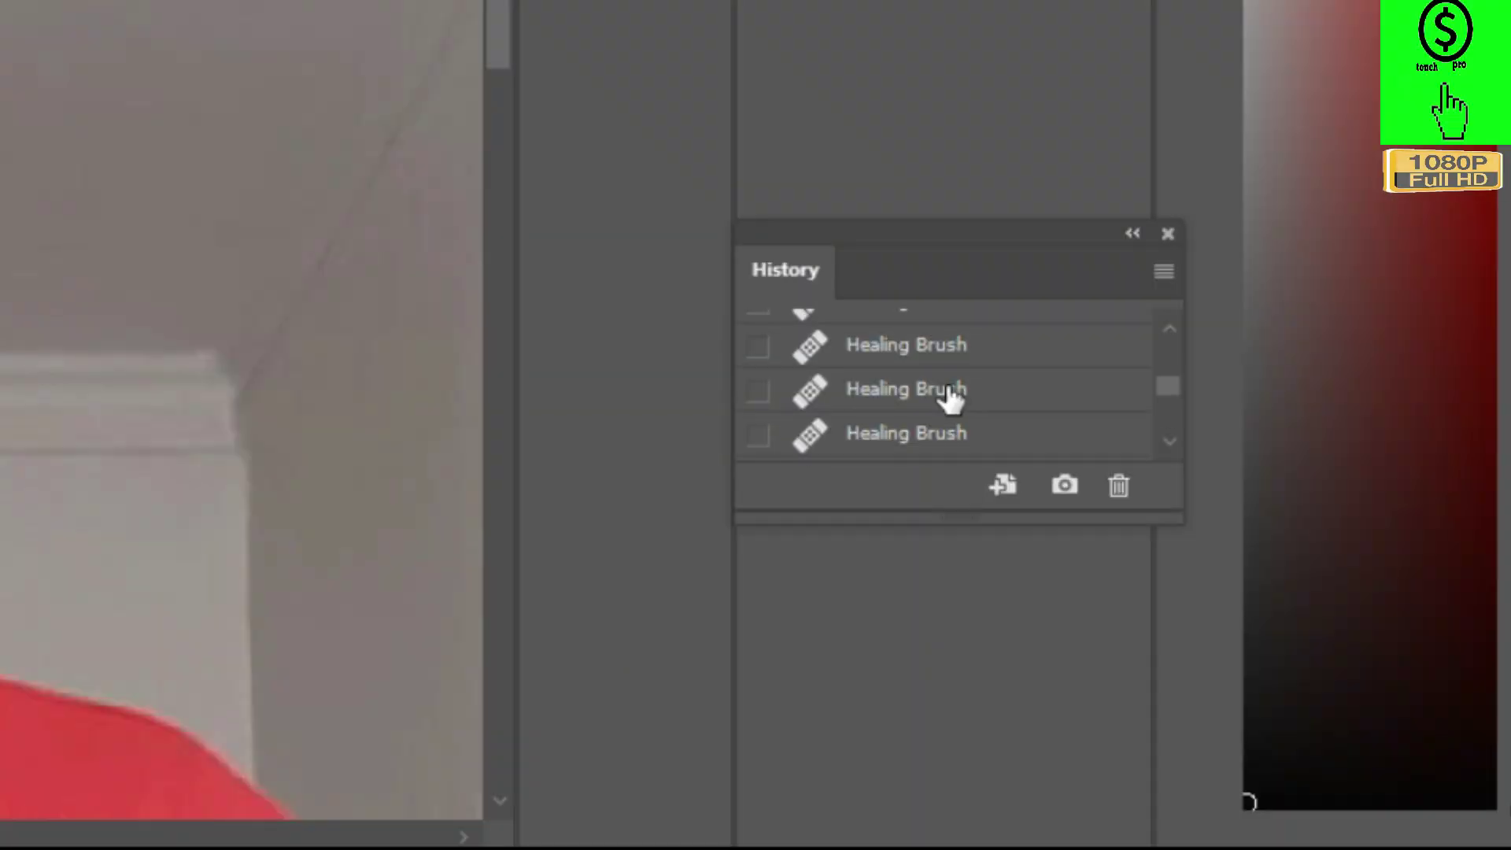
scroll(1213, 606, up, 1)
scroll(884, 388, up, 5)
click(876, 437)
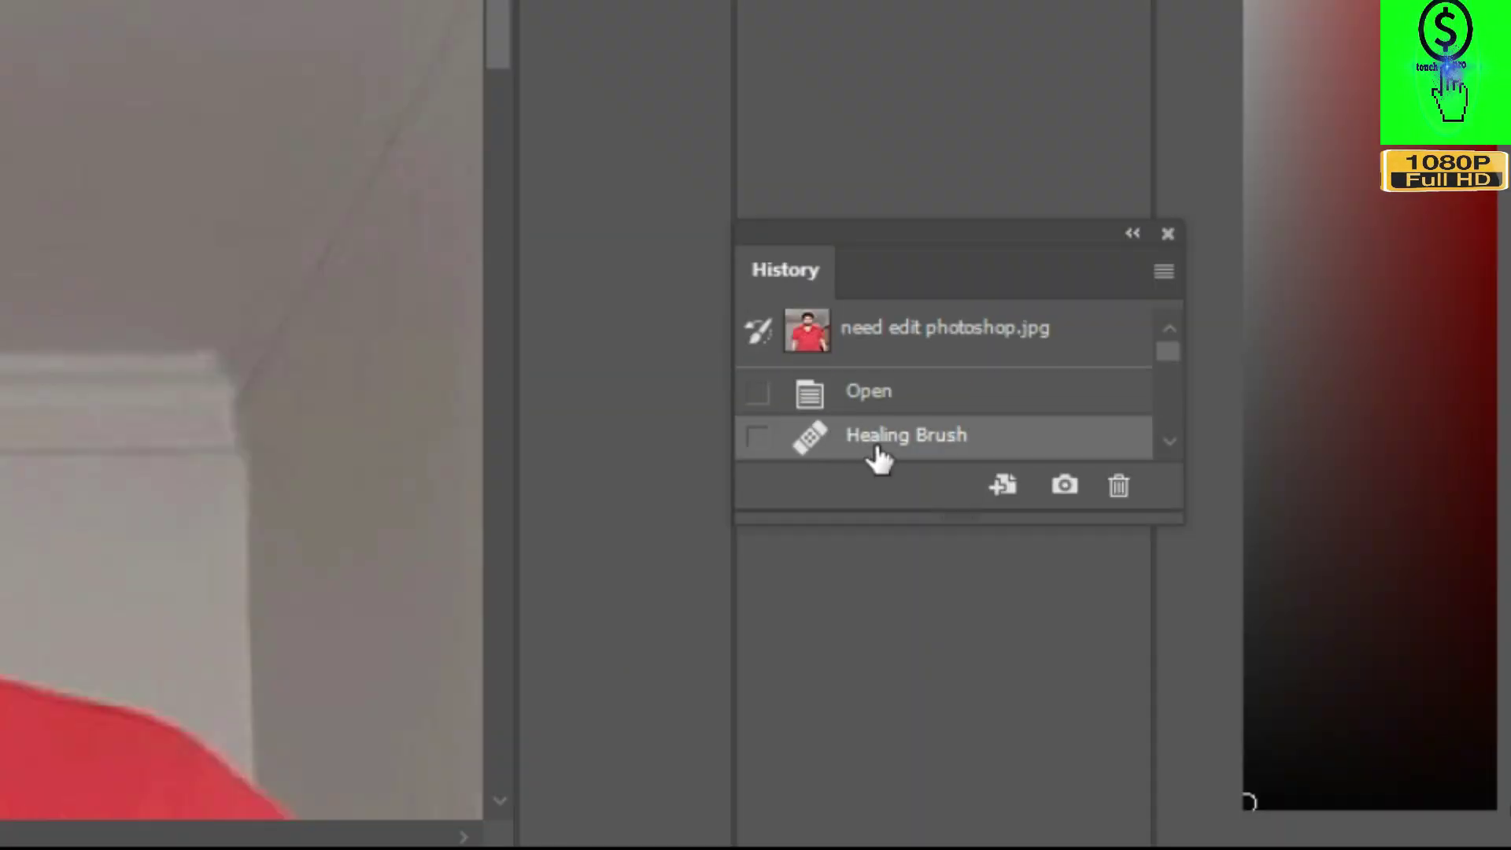